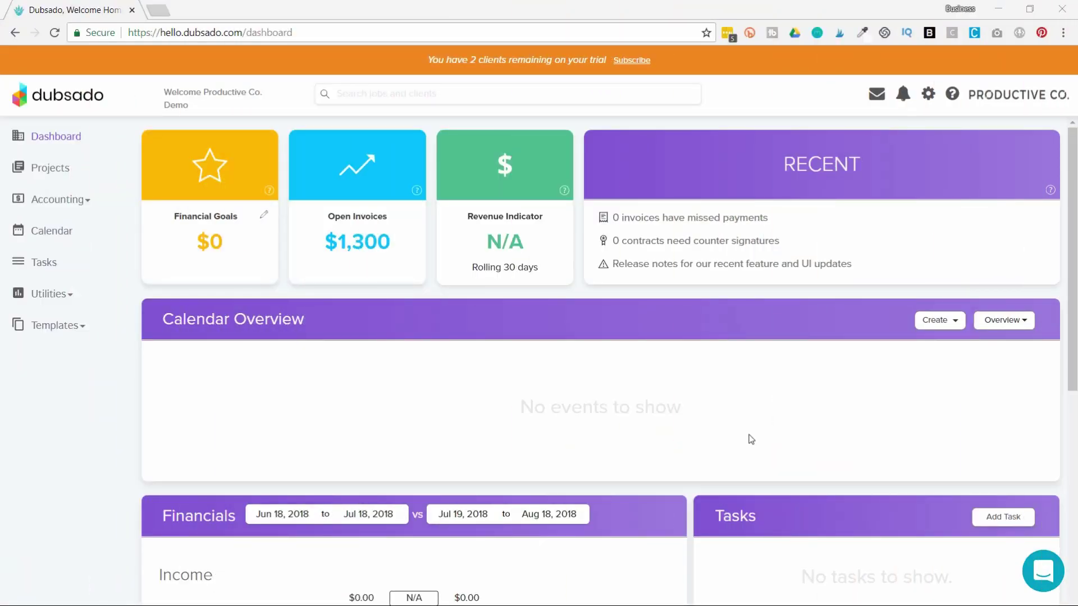
- Review the existing workflow templates under Templates, then switch to the Forms templates list
{"action": "left_click", "coordinate": [55, 331]}
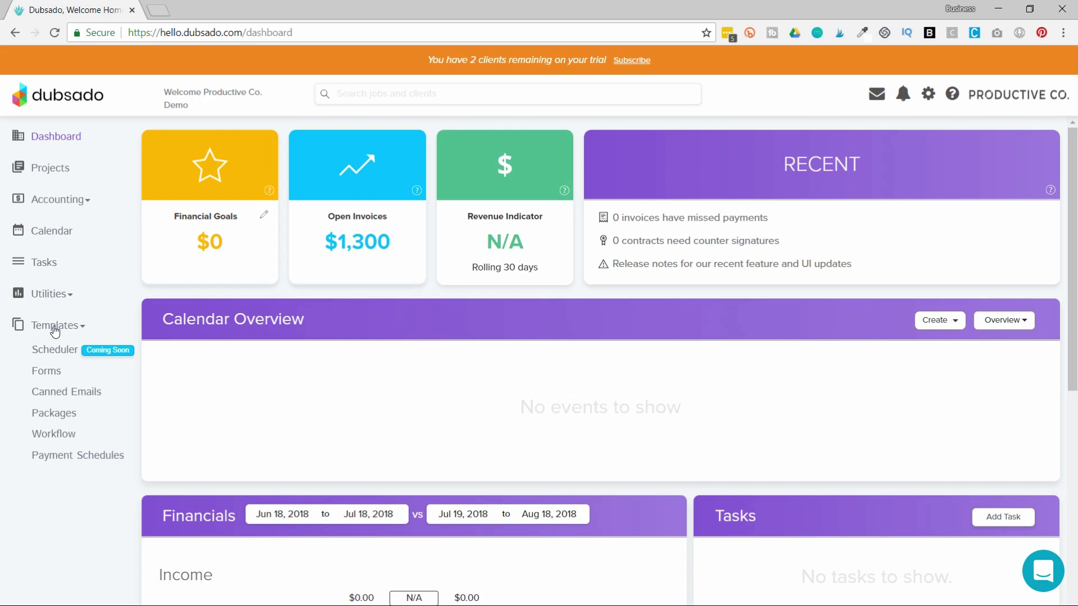
{"action": "left_click", "coordinate": [56, 441]}
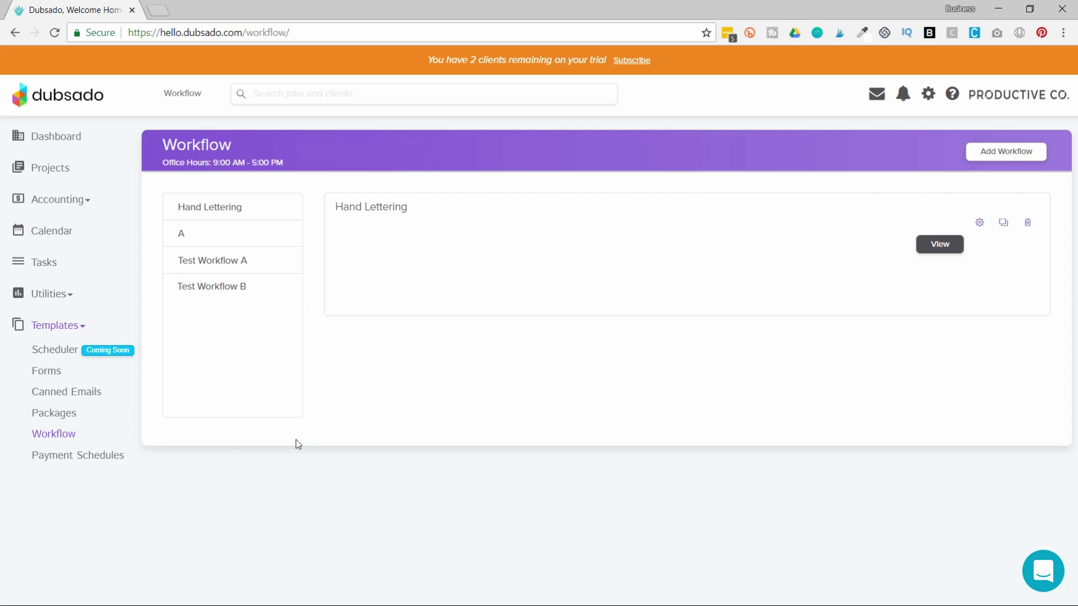
{"action": "left_click", "coordinate": [53, 375]}
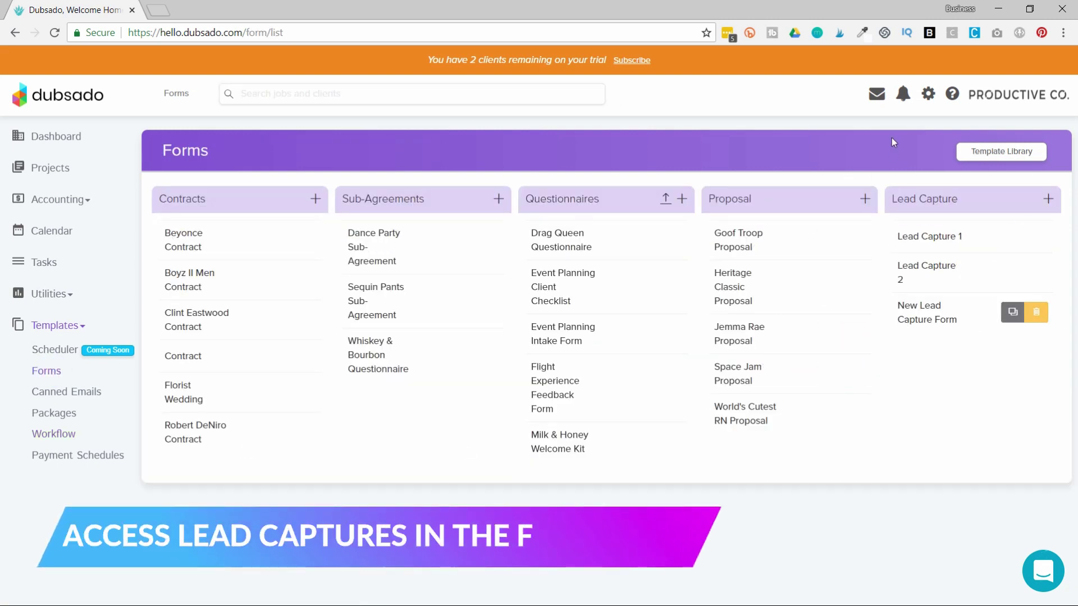
- Open Lead Capture 1 from the Lead Capture column, review its fields, and add a Workflow element
{"action": "left_click", "coordinate": [923, 237]}
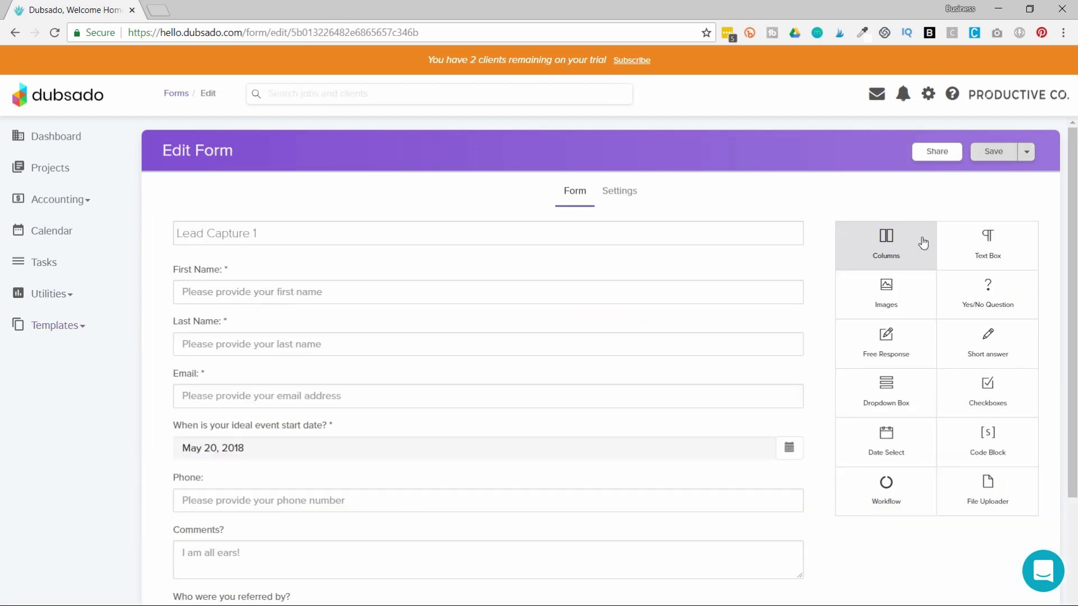
{"action": "scroll", "coordinate": [543, 342], "scroll_direction": "down", "scroll_amount": 2}
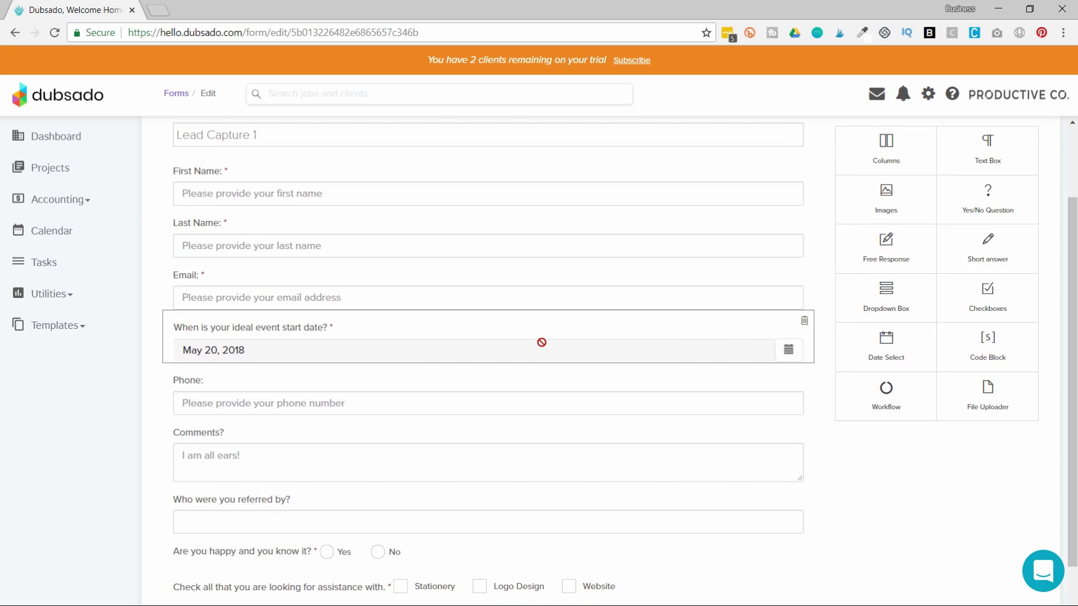
{"action": "scroll", "coordinate": [374, 274], "scroll_direction": "down", "scroll_amount": 1}
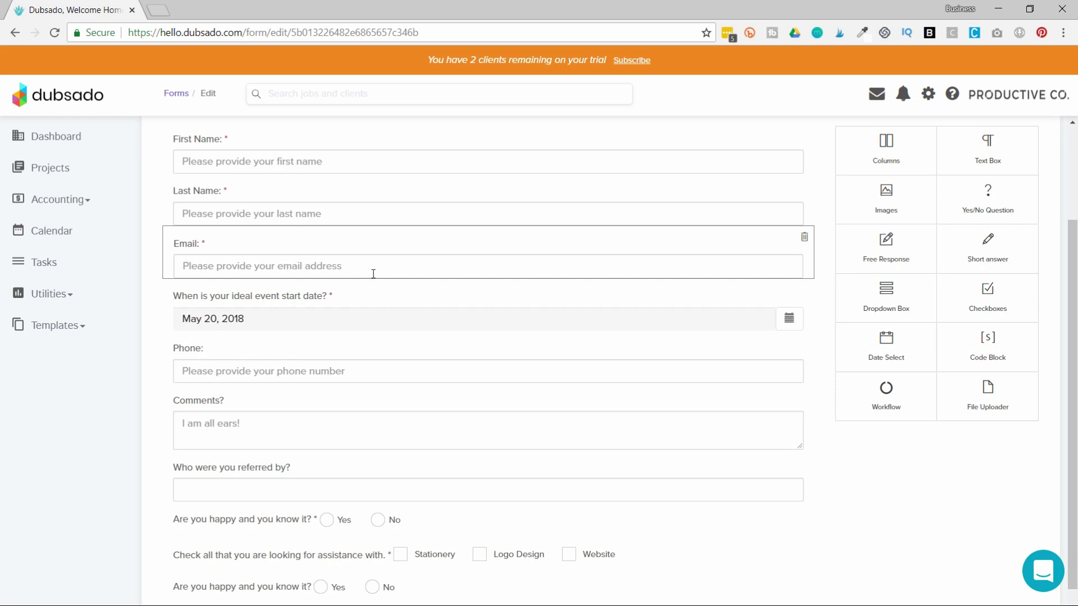
{"action": "scroll", "coordinate": [373, 273], "scroll_direction": "up", "scroll_amount": 2}
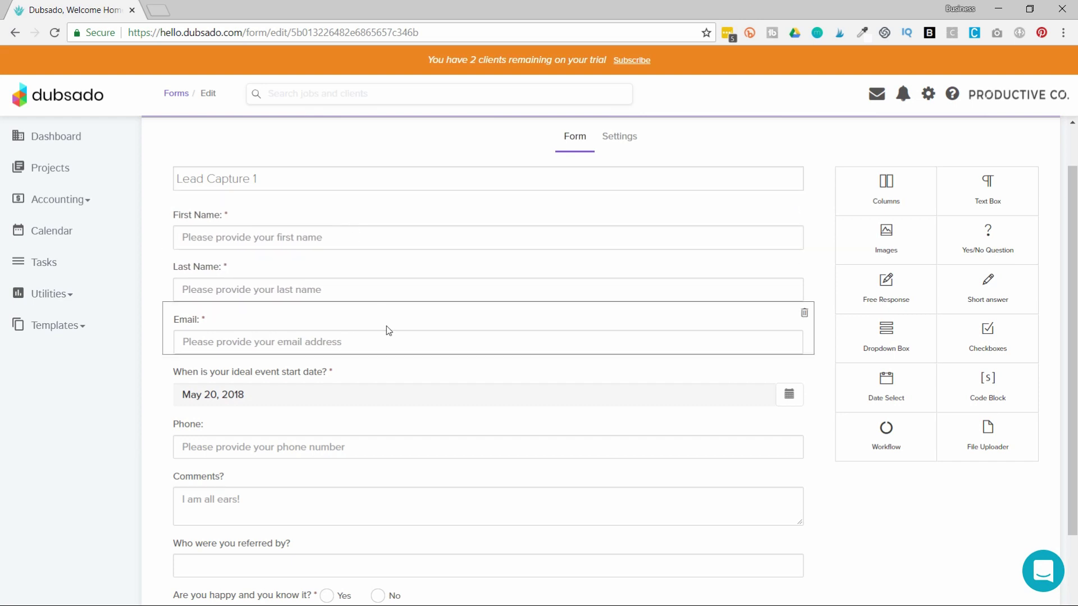
{"action": "scroll", "coordinate": [387, 330], "scroll_direction": "down", "scroll_amount": 2}
{"action": "scroll", "coordinate": [387, 329], "scroll_direction": "down", "scroll_amount": 1}
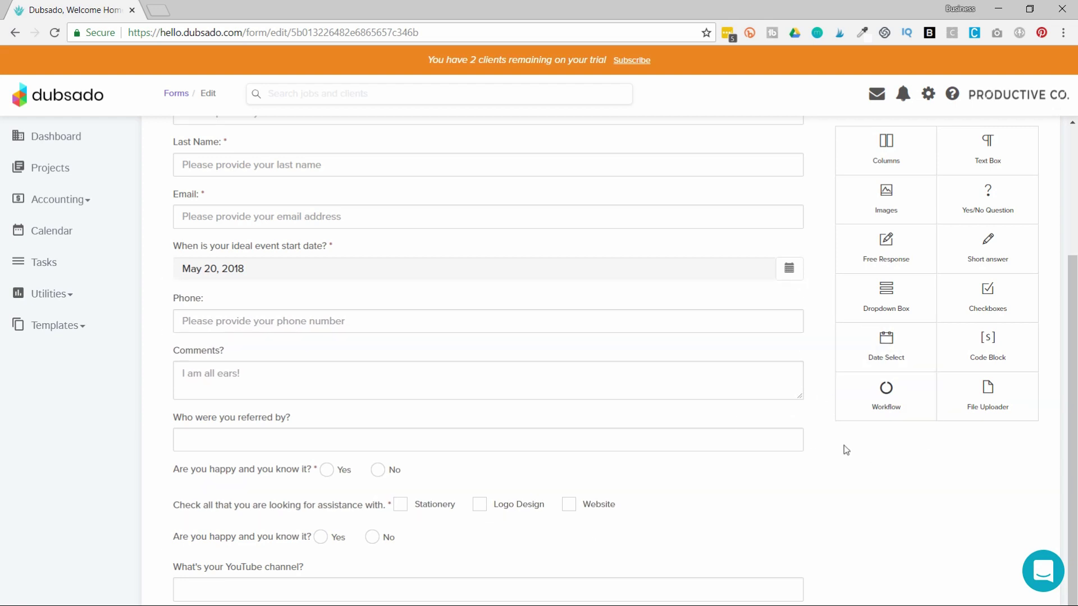
{"action": "left_click", "coordinate": [856, 405]}
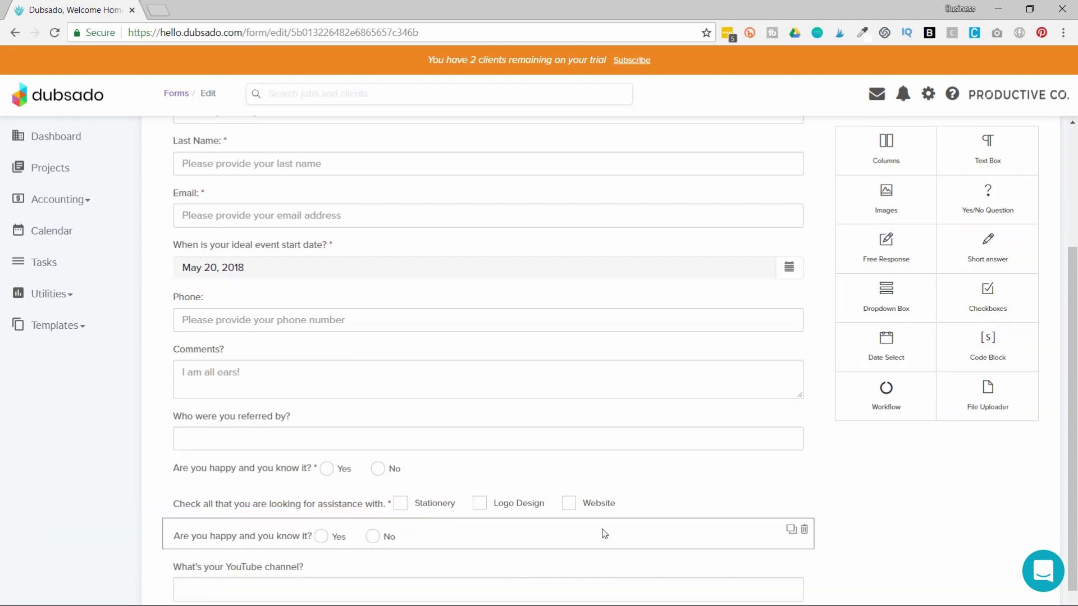
- Move the 'What service are you interested in?' dropdown below Email and open its option settings
{"action": "scroll", "coordinate": [601, 534], "scroll_direction": "down", "scroll_amount": 1}
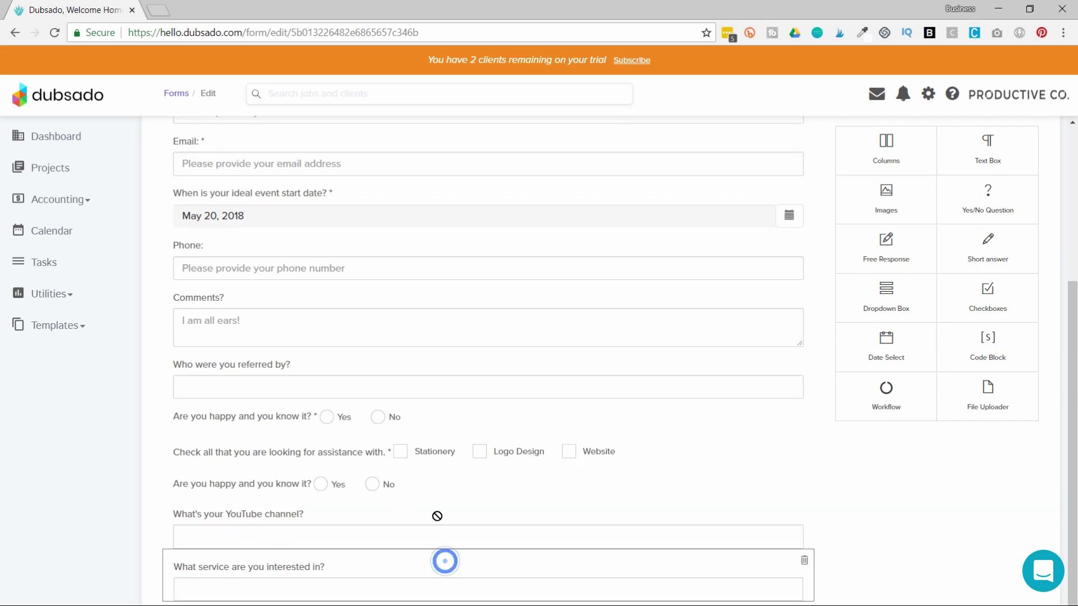
{"action": "left_click_drag", "start_coordinate": [440, 558], "coordinate": [407, 202]}
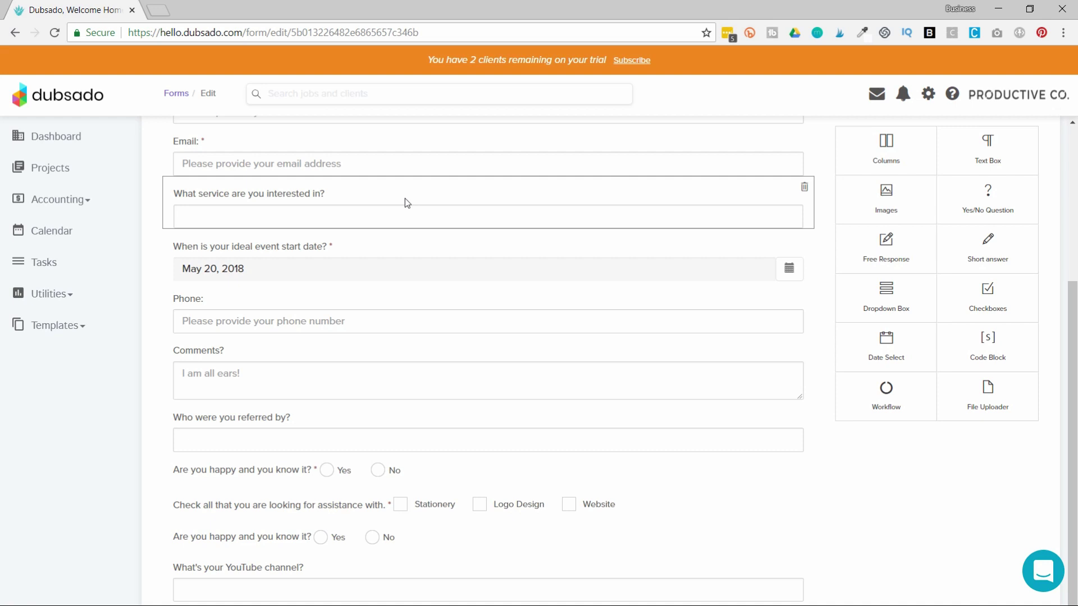
{"action": "left_click", "coordinate": [405, 199]}
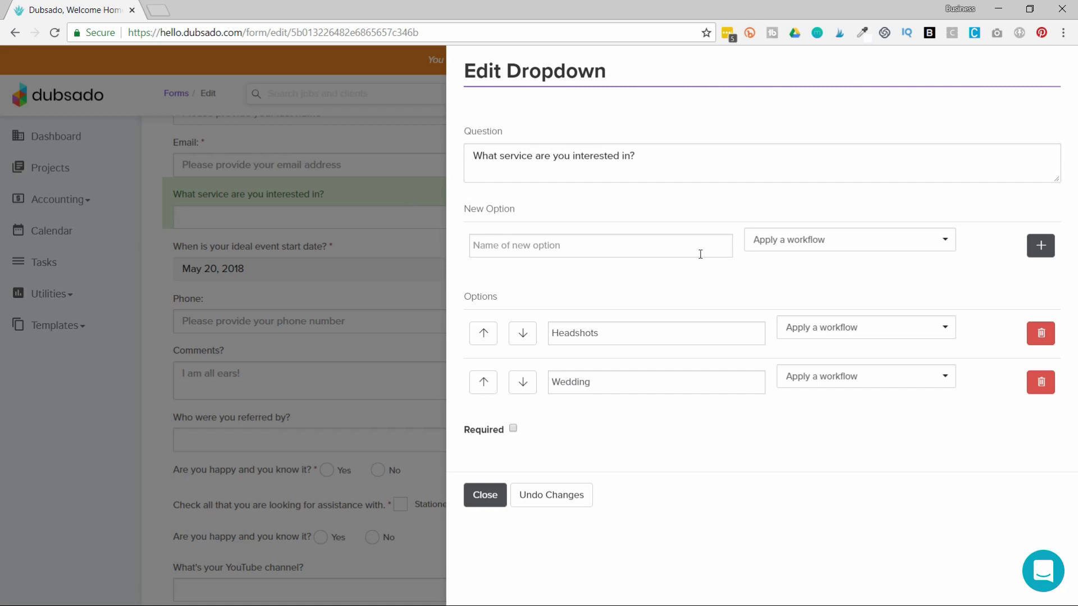
{"action": "left_click", "coordinate": [684, 253]}
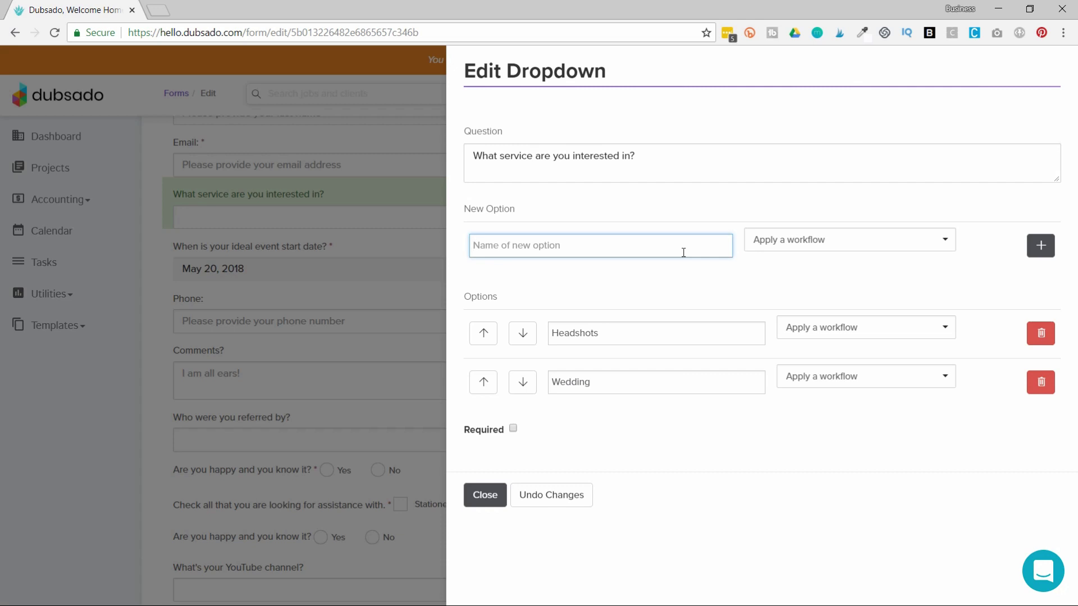
- Add a 'Hand Lettering' option linked to the Hand Lettering workflow, deleting Wedding and Headshots
{"action": "left_click", "coordinate": [798, 240]}
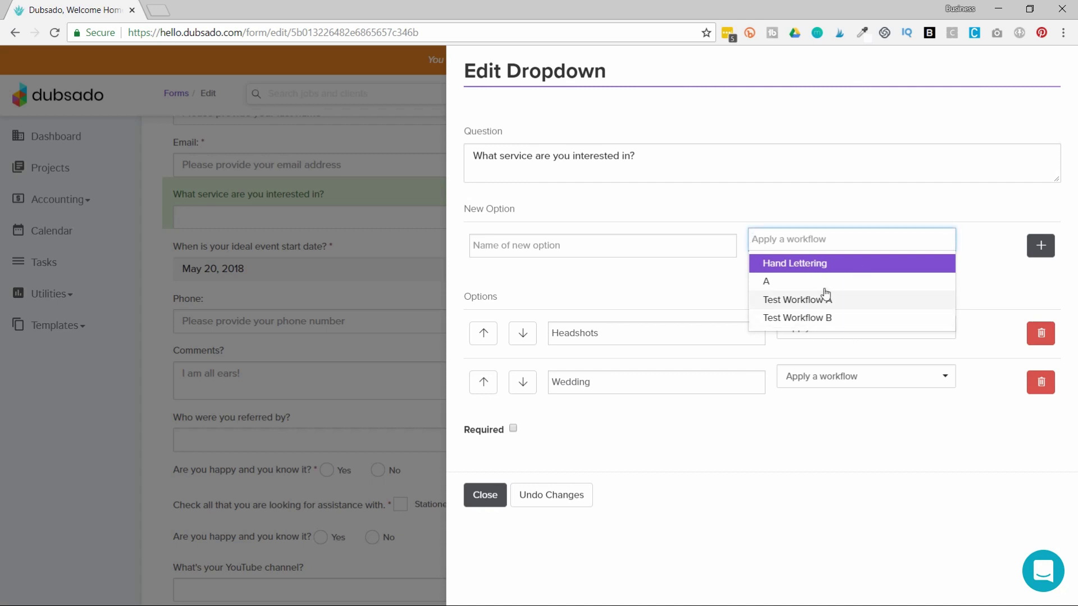
{"action": "left_click", "coordinate": [858, 269]}
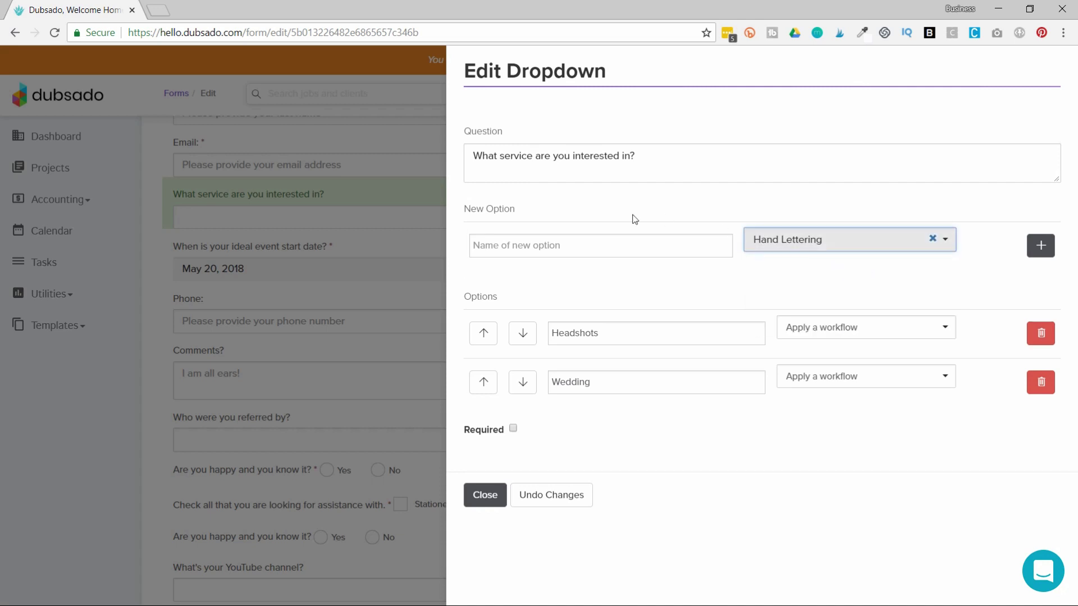
{"action": "left_click", "coordinate": [591, 251]}
{"action": "type", "text": "Hand Let"}
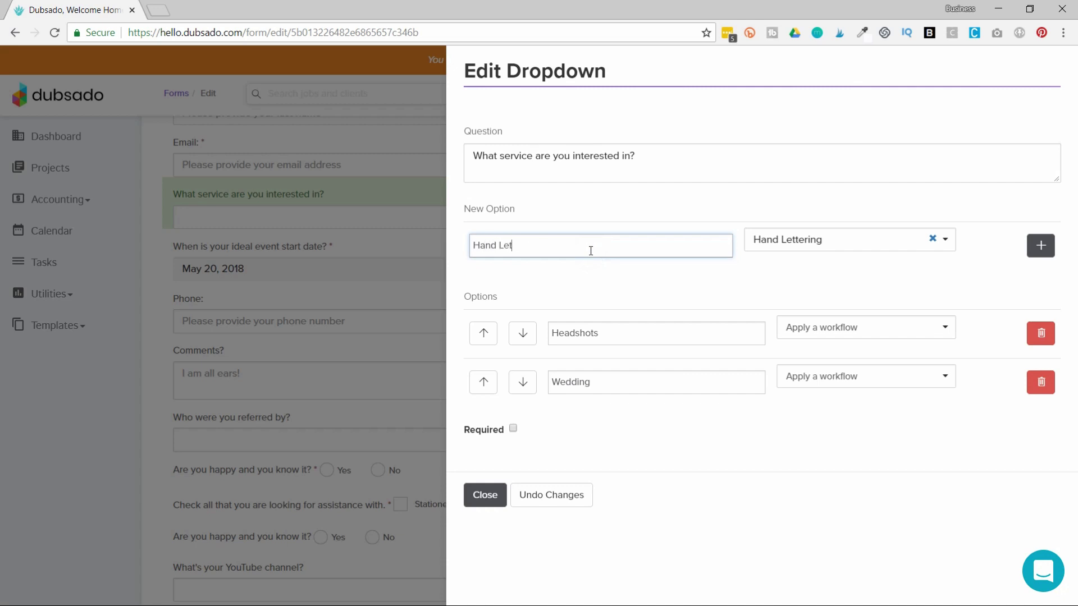
{"action": "type", "text": "tering"}
{"action": "left_click", "coordinate": [1040, 252]}
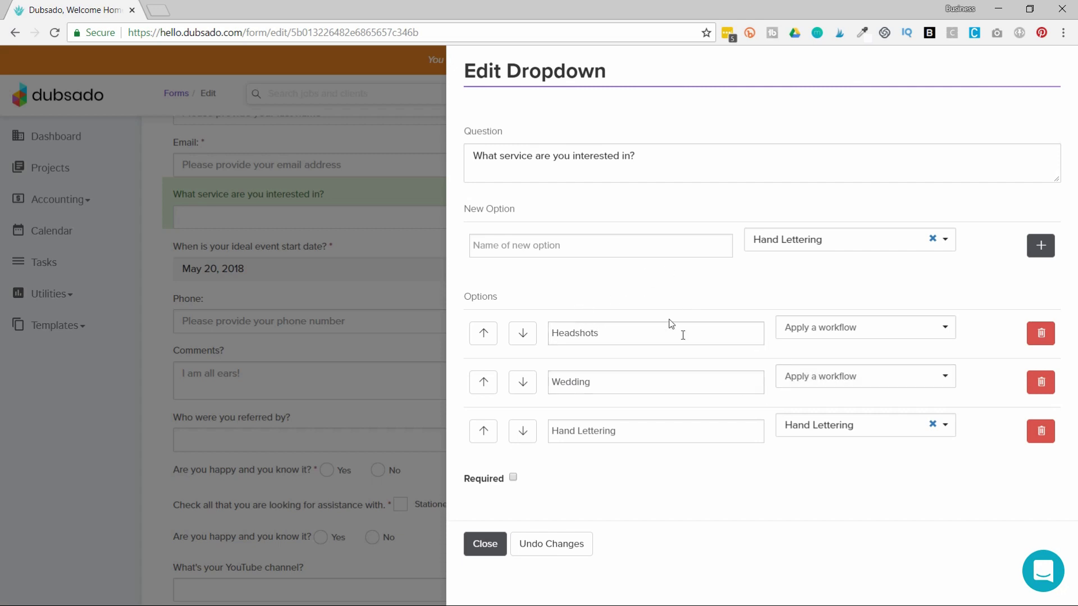
{"action": "left_click", "coordinate": [1042, 383]}
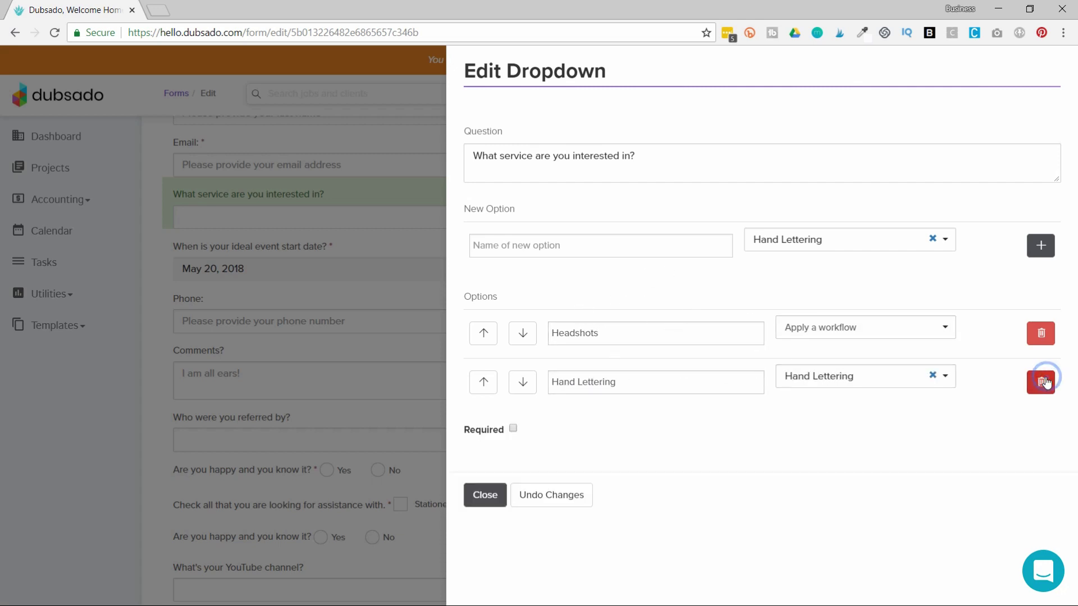
{"action": "left_click", "coordinate": [1052, 338]}
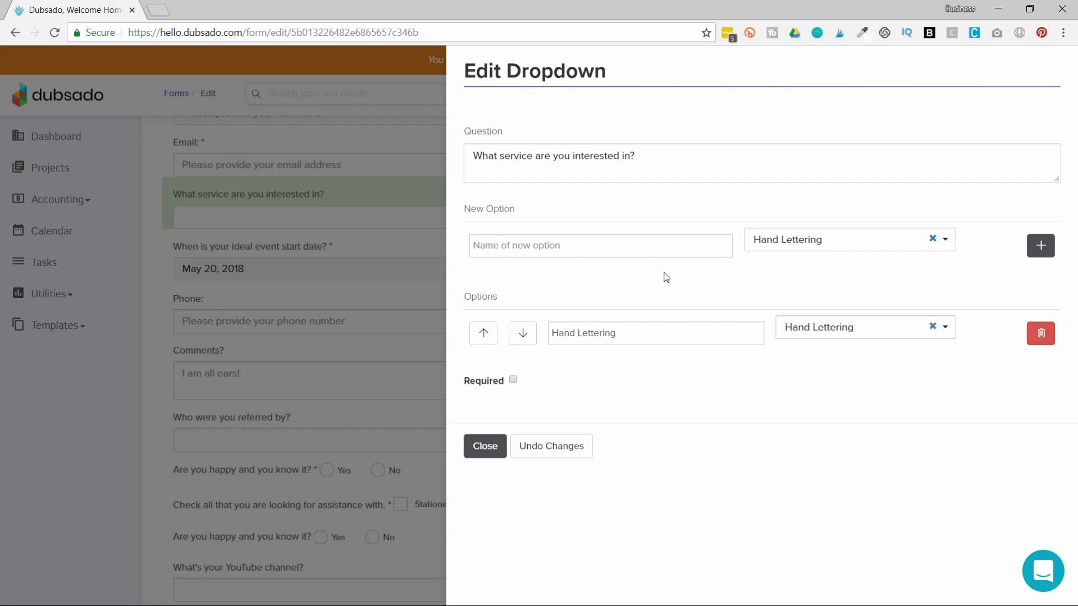
- Add an 'Artistic Design' dropdown option linked to workflow A
{"action": "left_click", "coordinate": [792, 251]}
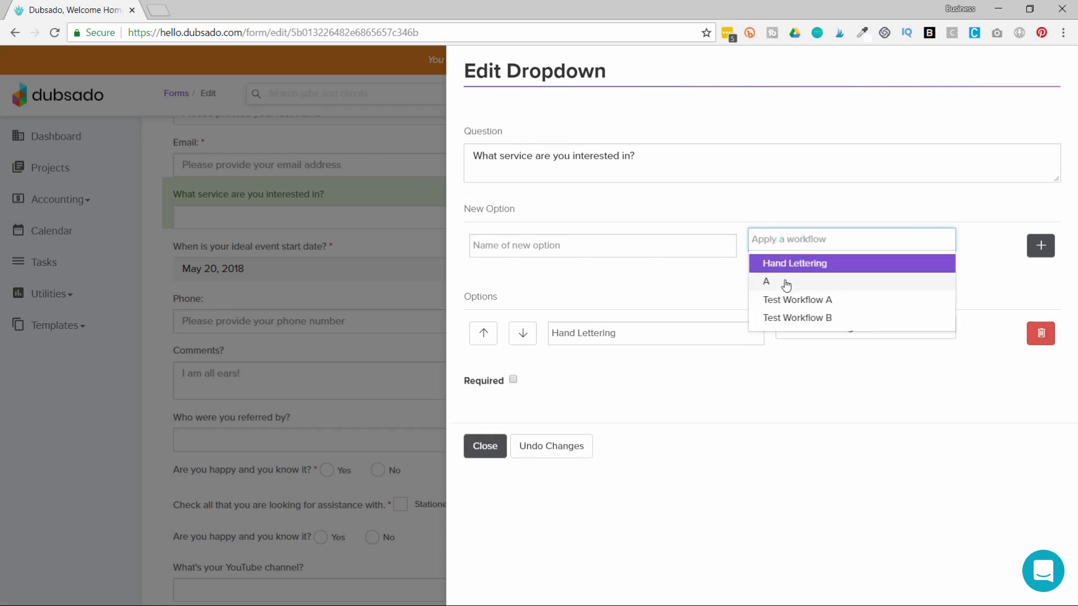
{"action": "left_click", "coordinate": [784, 282]}
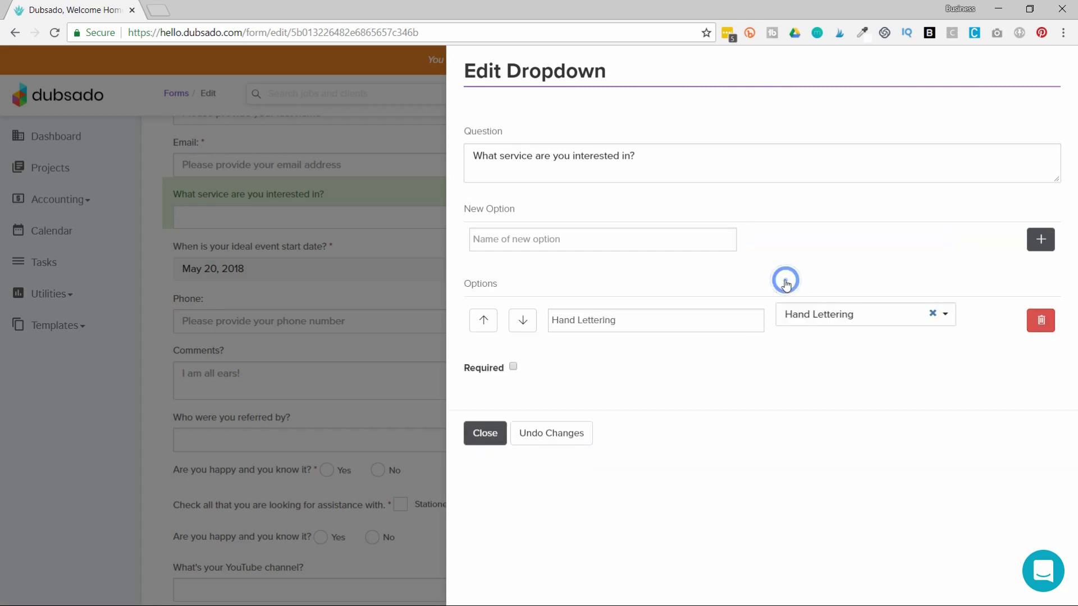
{"action": "left_click", "coordinate": [652, 247]}
{"action": "type", "text": "Artisti"}
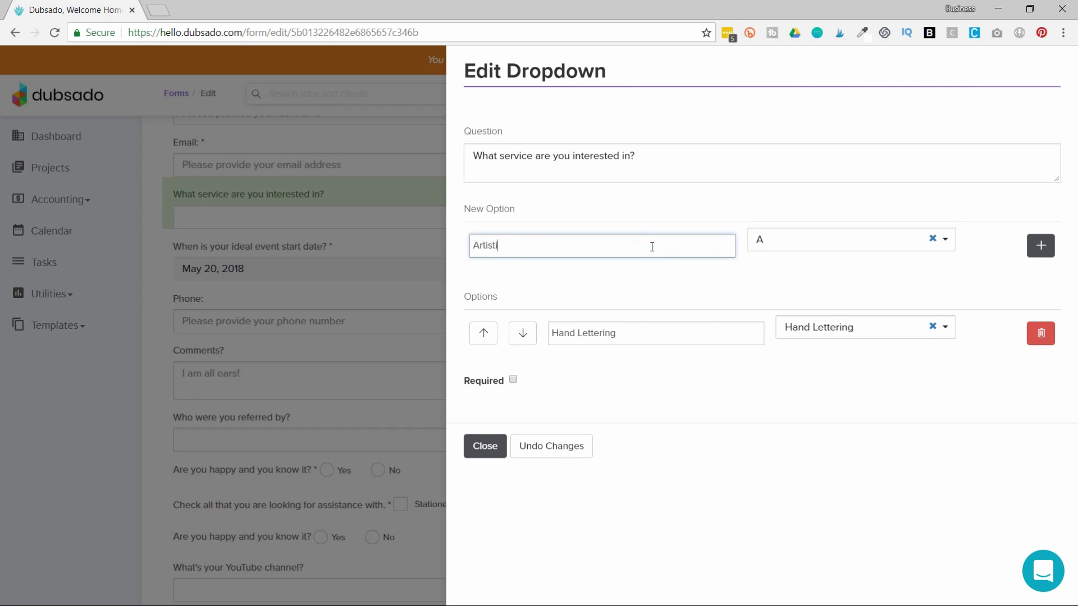
{"action": "type", "text": "c Design"}
{"action": "left_click", "coordinate": [1040, 247]}
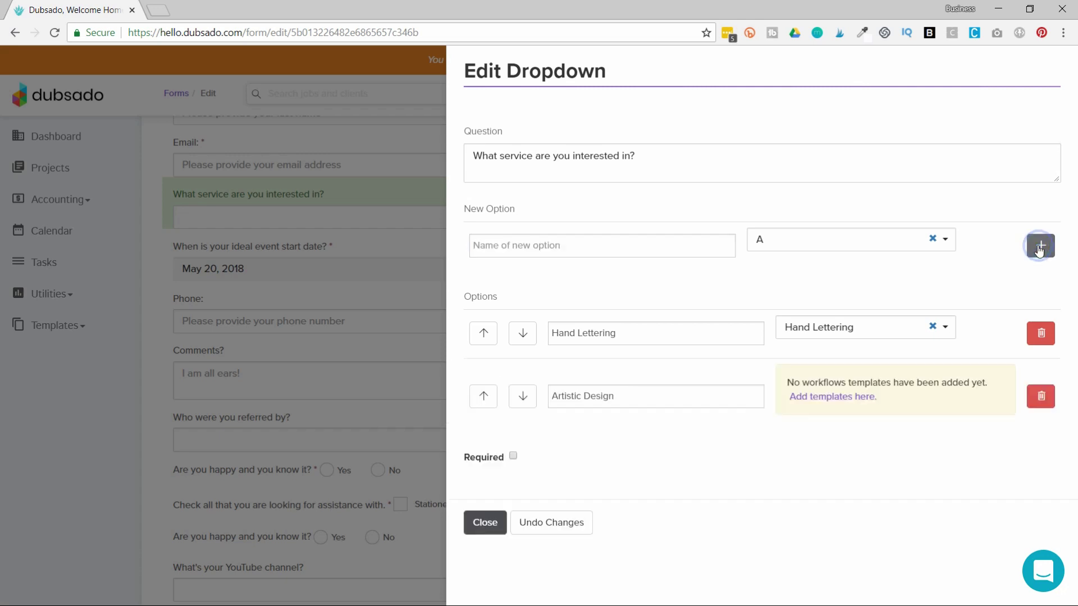
- Move Artistic Design above Hand Lettering, make the question required, and save the form
{"action": "left_click", "coordinate": [590, 381]}
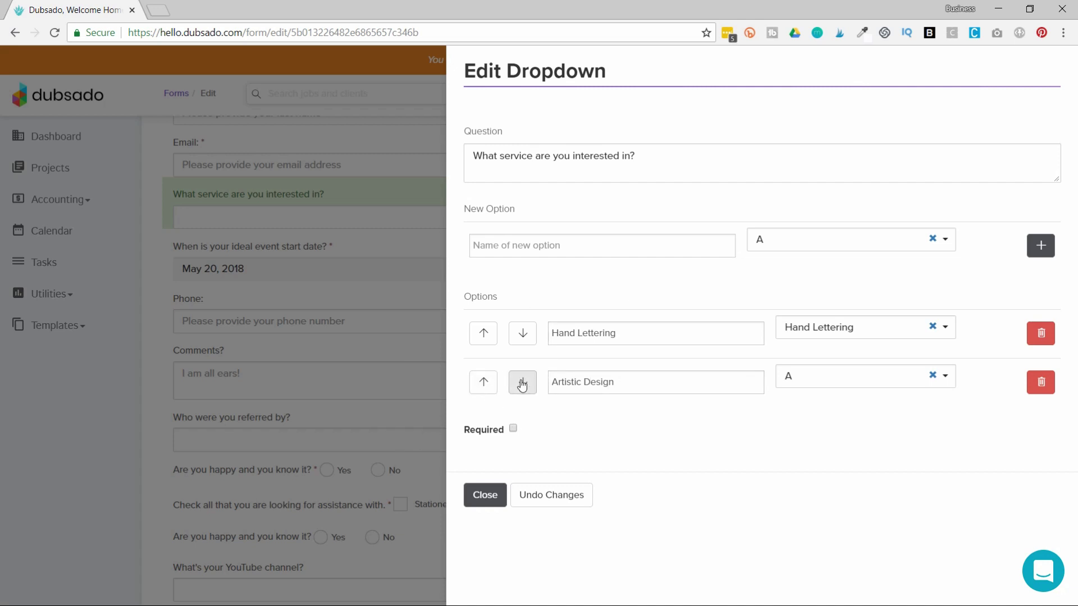
{"action": "left_click", "coordinate": [484, 380]}
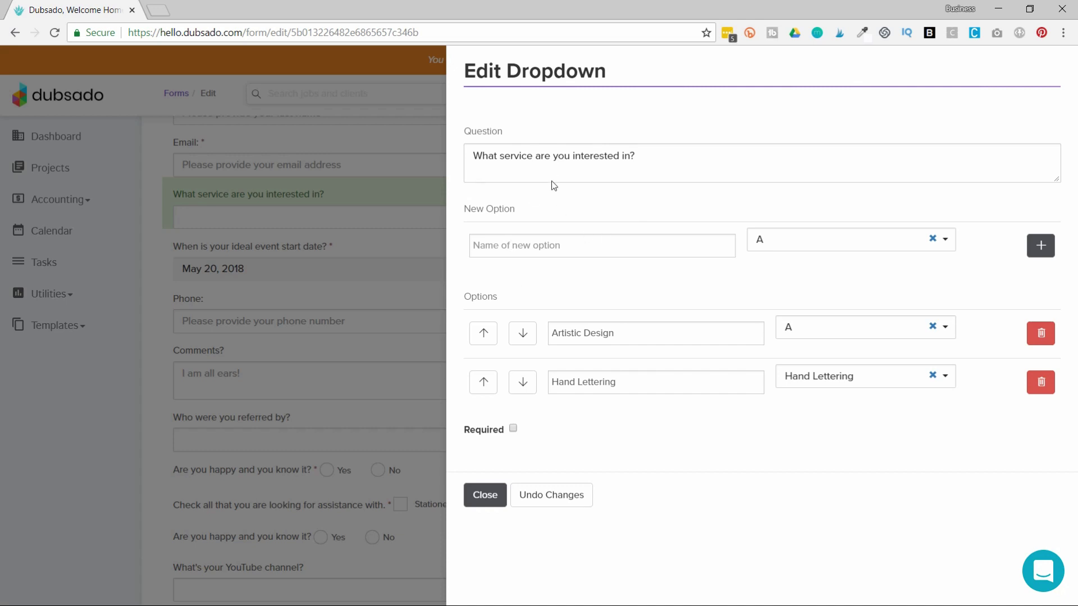
{"action": "left_click", "coordinate": [513, 428]}
{"action": "left_click", "coordinate": [484, 495]}
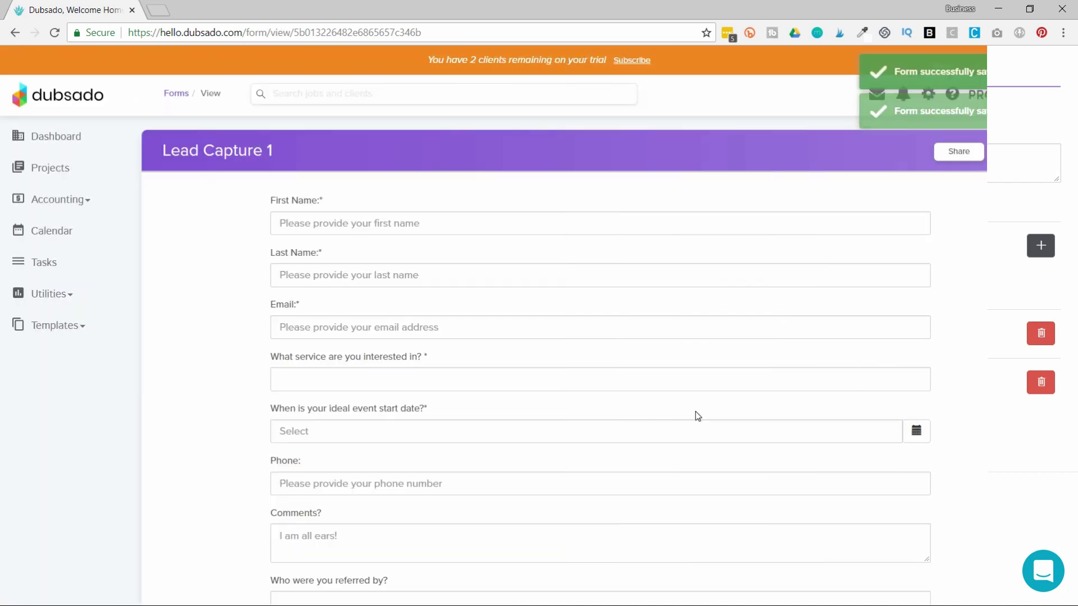
- Expand the service dropdown on the Lead Capture 1 view page to confirm Artistic Design and Hand Lettering
{"action": "scroll", "coordinate": [698, 422], "scroll_direction": "down", "scroll_amount": 3}
{"action": "scroll", "coordinate": [698, 422], "scroll_direction": "up", "scroll_amount": 3}
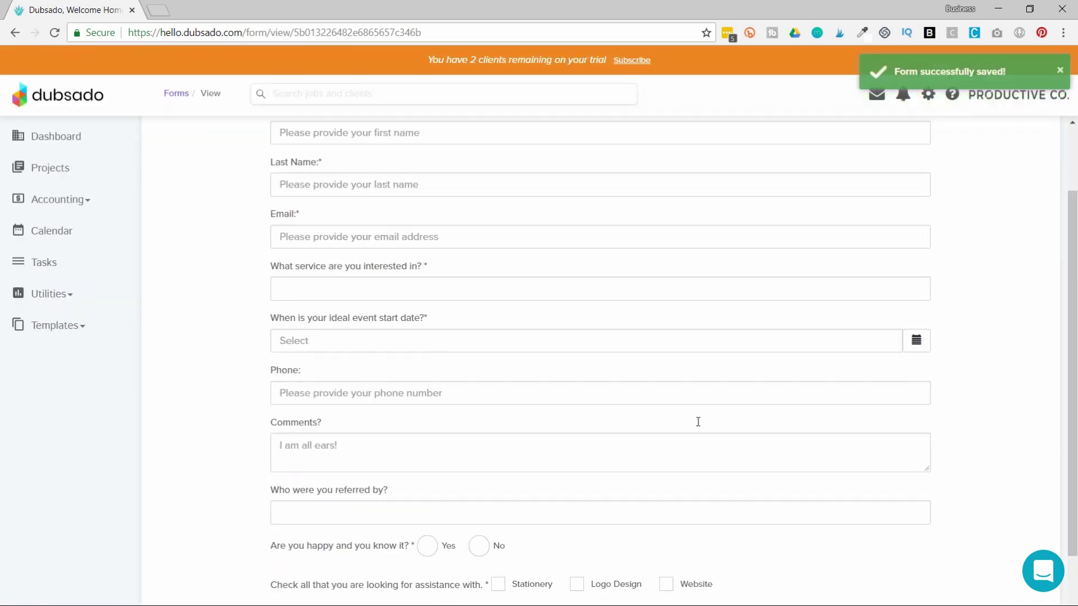
{"action": "left_click", "coordinate": [563, 337]}
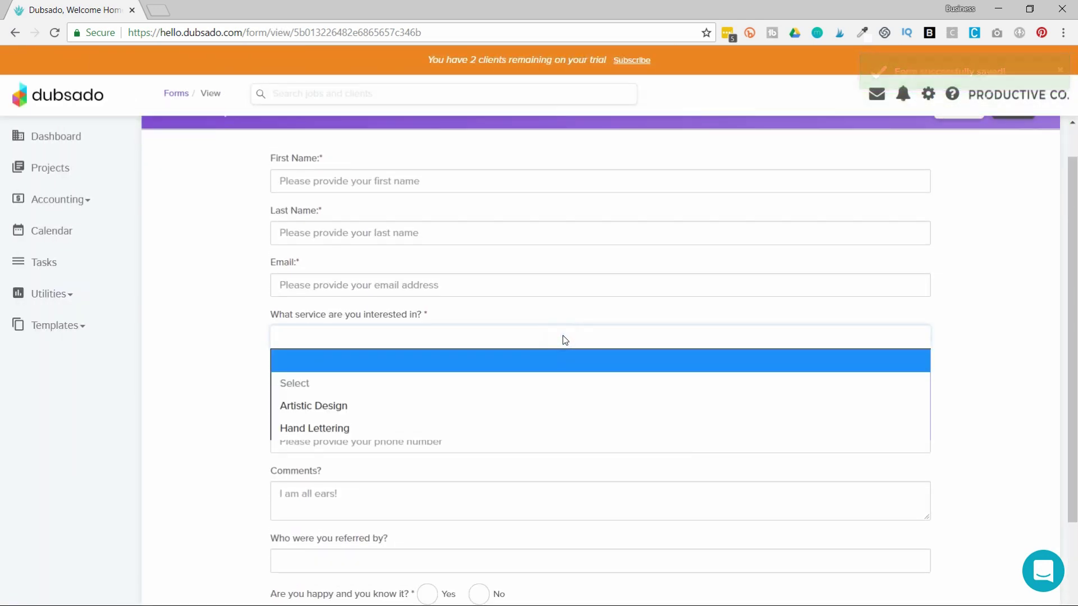